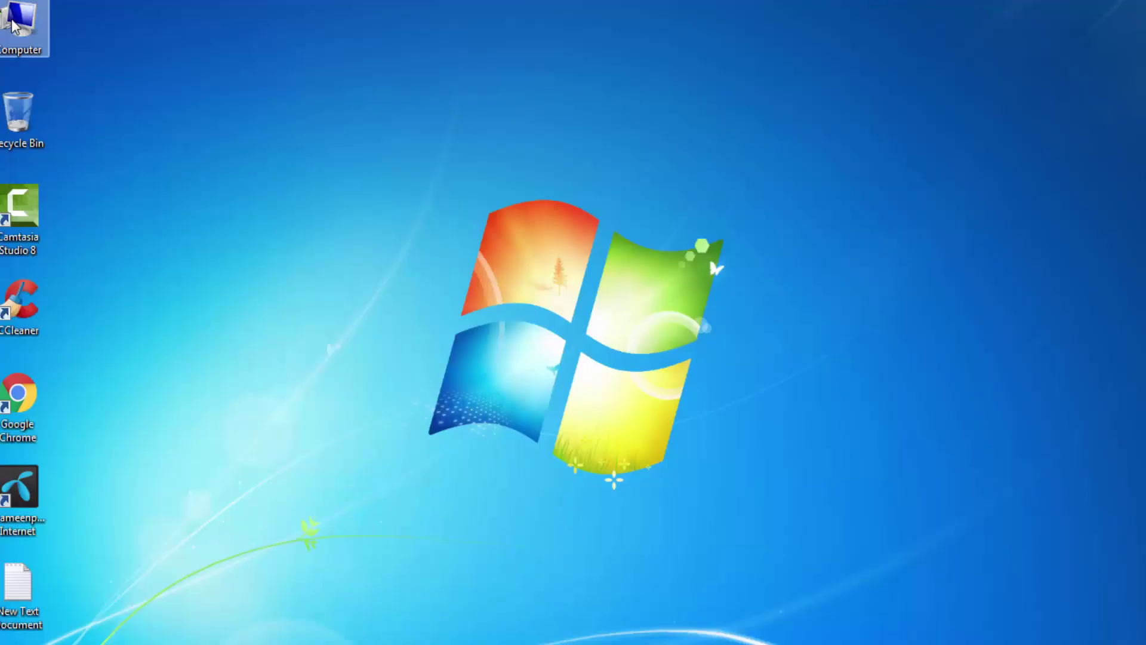
From the Computer window, run the eScan DVD in drive F: to bring up its disclaimer.
double_click(18, 25)
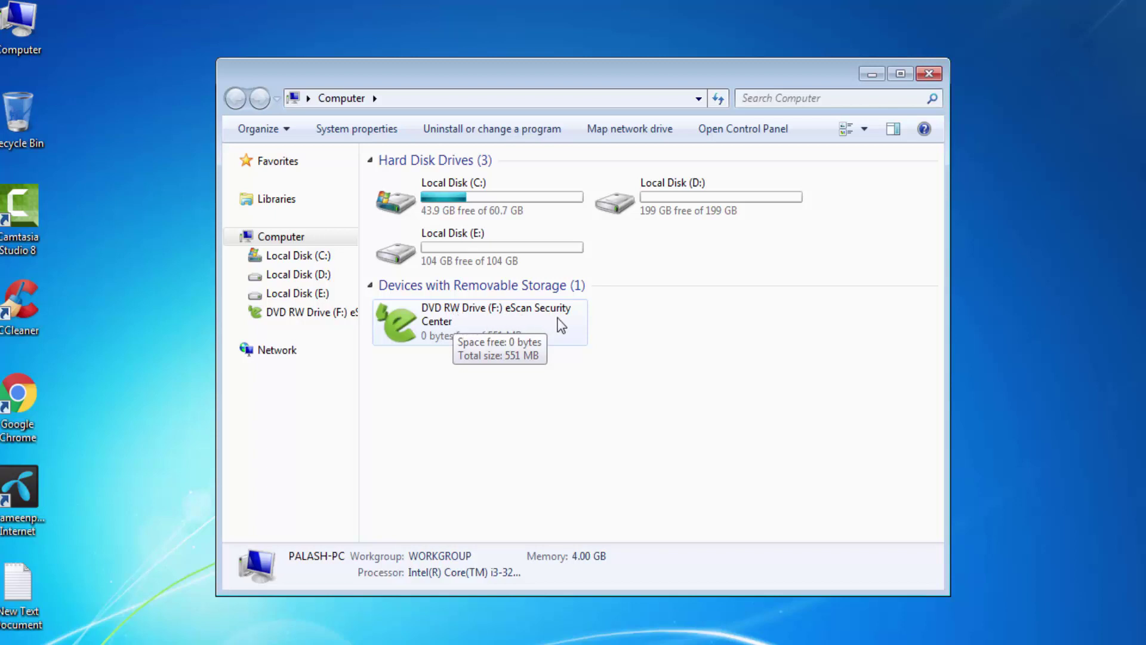
left_click(428, 322)
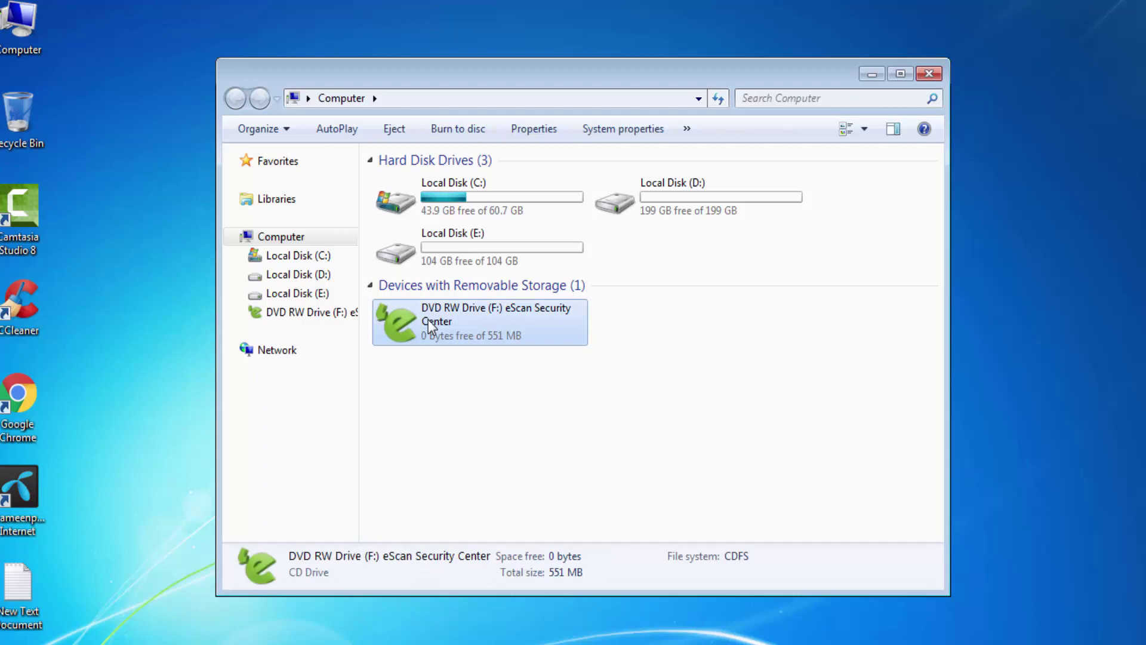
double_click(428, 320)
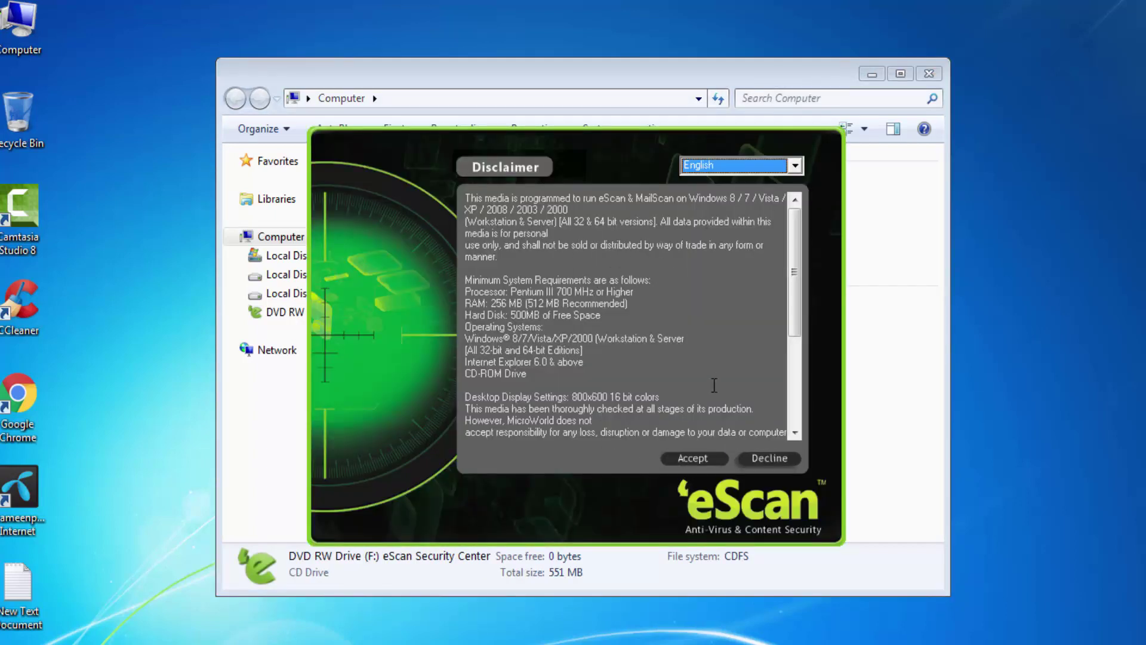
Accept the eScan disclaimer and run the installation to completion.
left_click(692, 459)
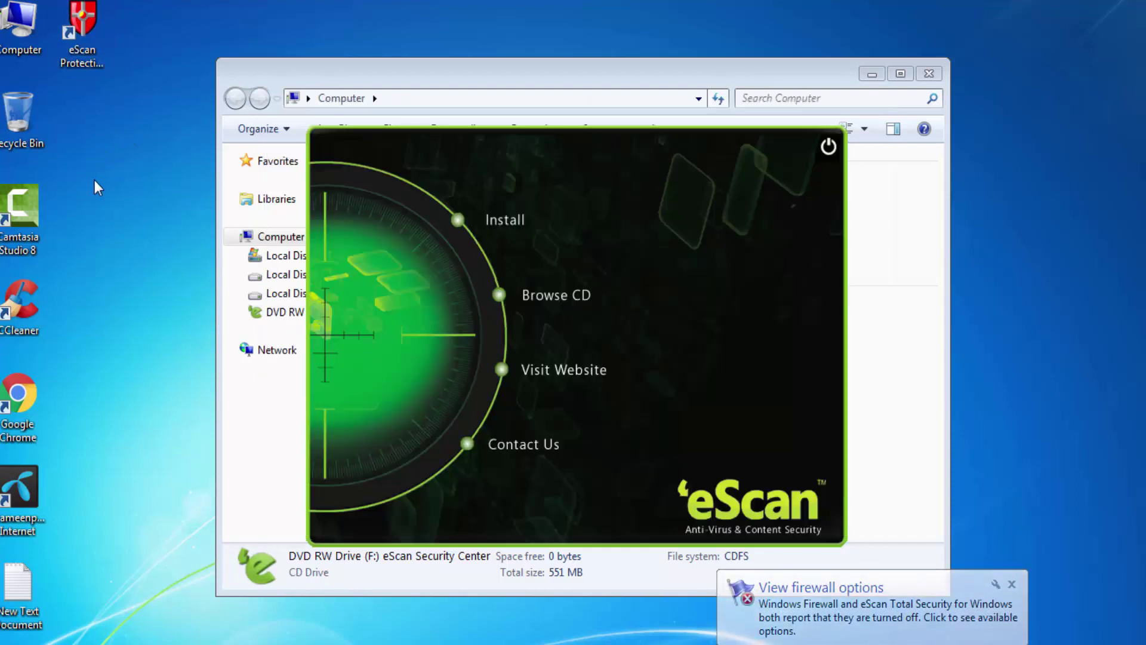
Close the eScan autorun menu and dismiss the DVD drive's context menu.
left_click(828, 146)
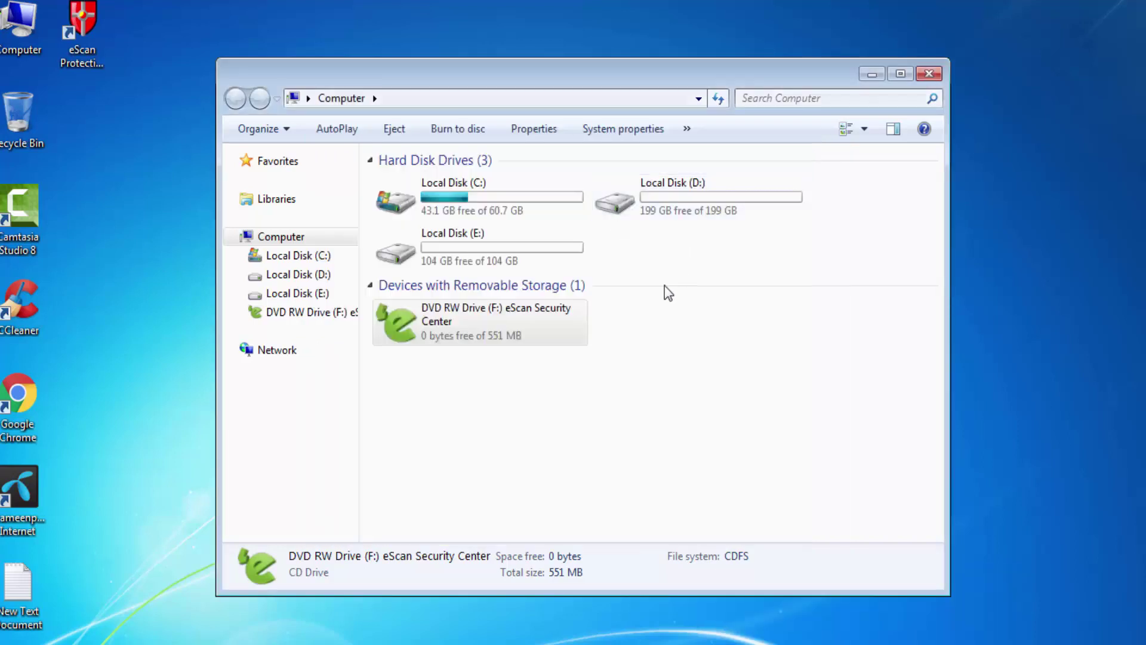
right_click(451, 322)
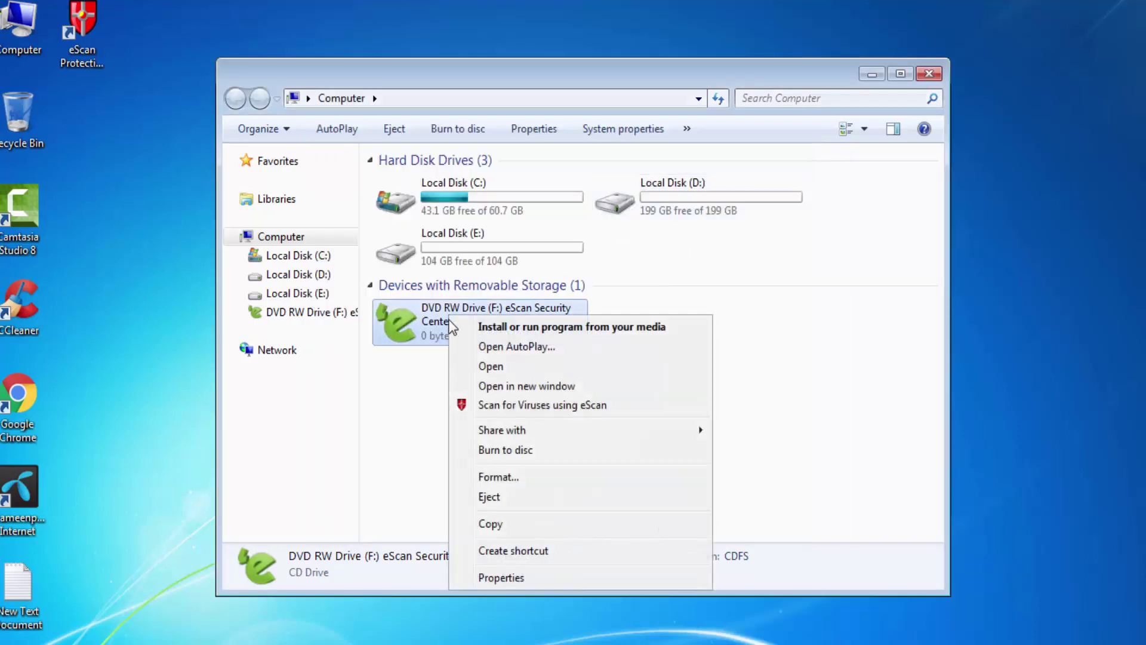
left_click(552, 455)
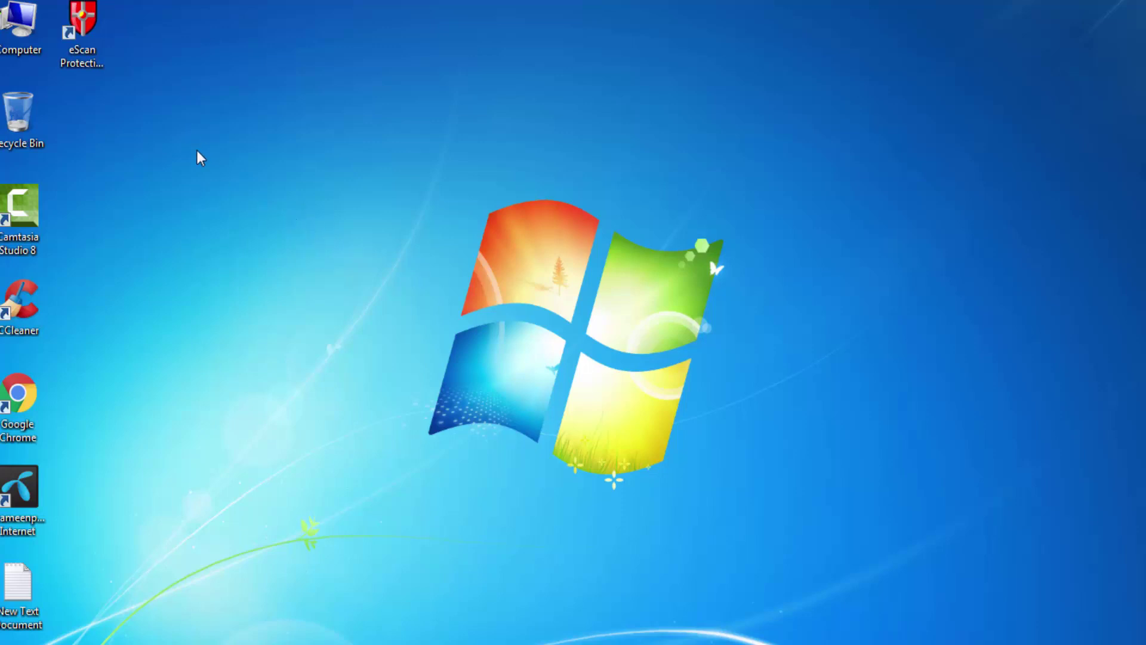
Launch eScan Protection Center and choose Register Now, then online activation.
left_click(87, 24)
double_click(86, 24)
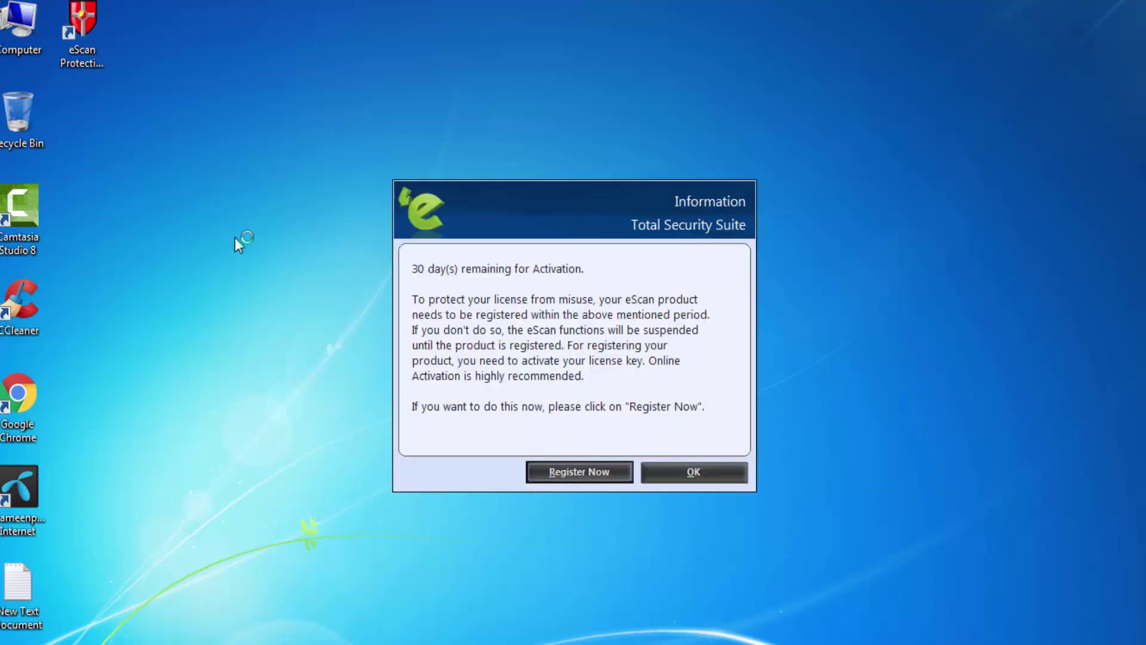
left_click(561, 471)
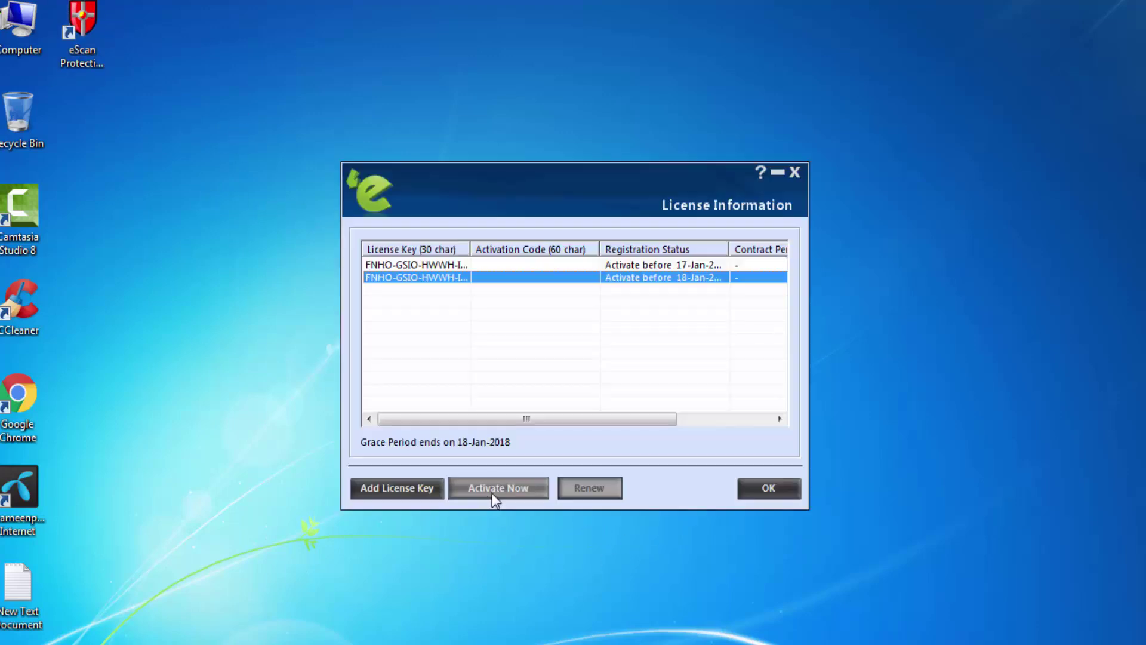
left_click(489, 487)
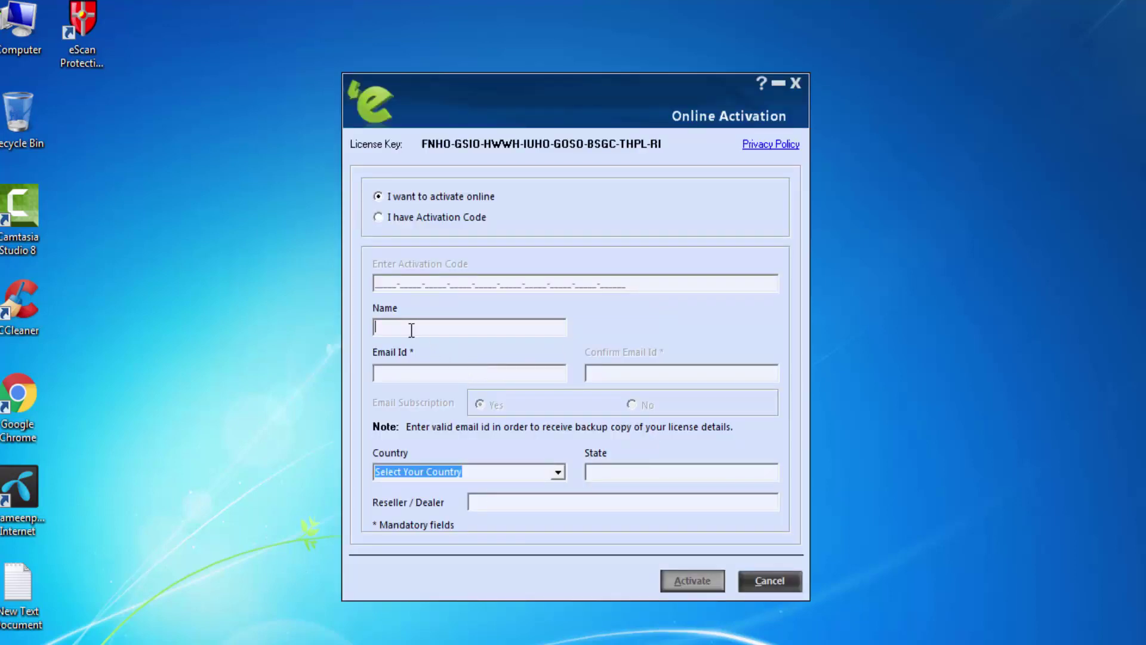
Enter the owner's full name and e-mail address, then confirm the e-mail.
left_click(397, 373)
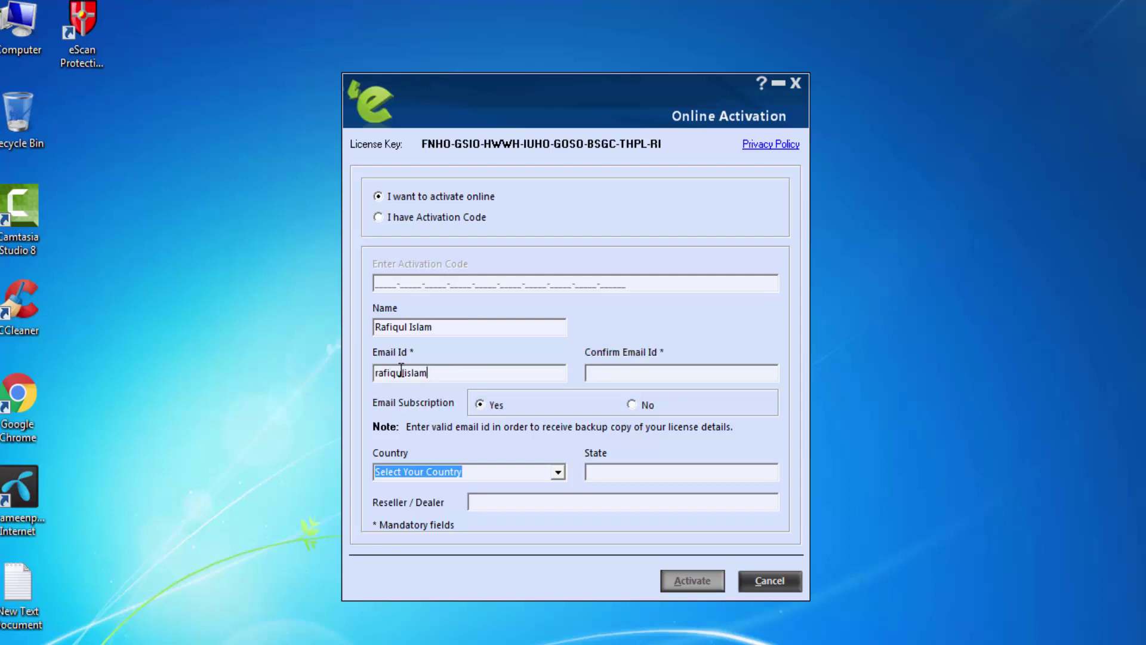
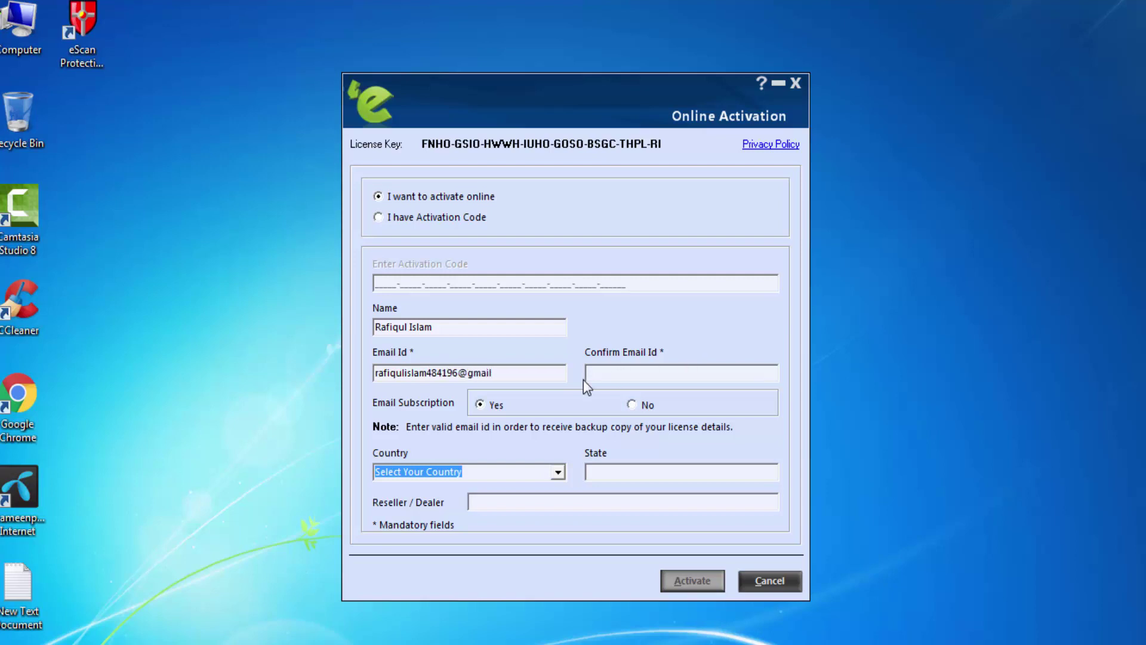
left_click(603, 374)
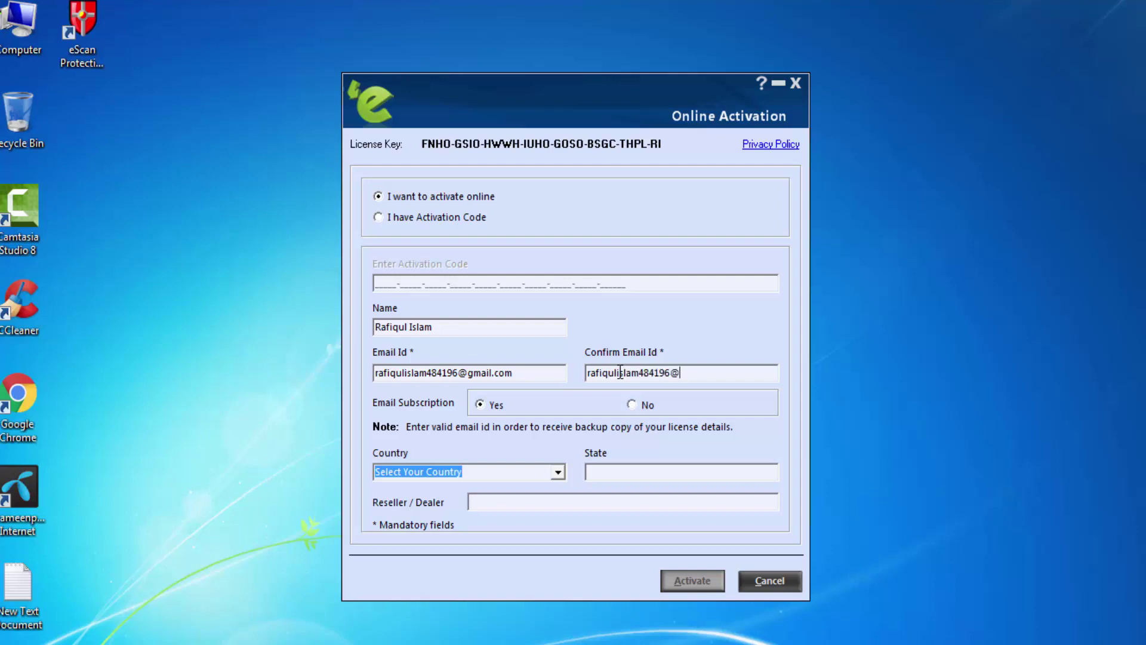
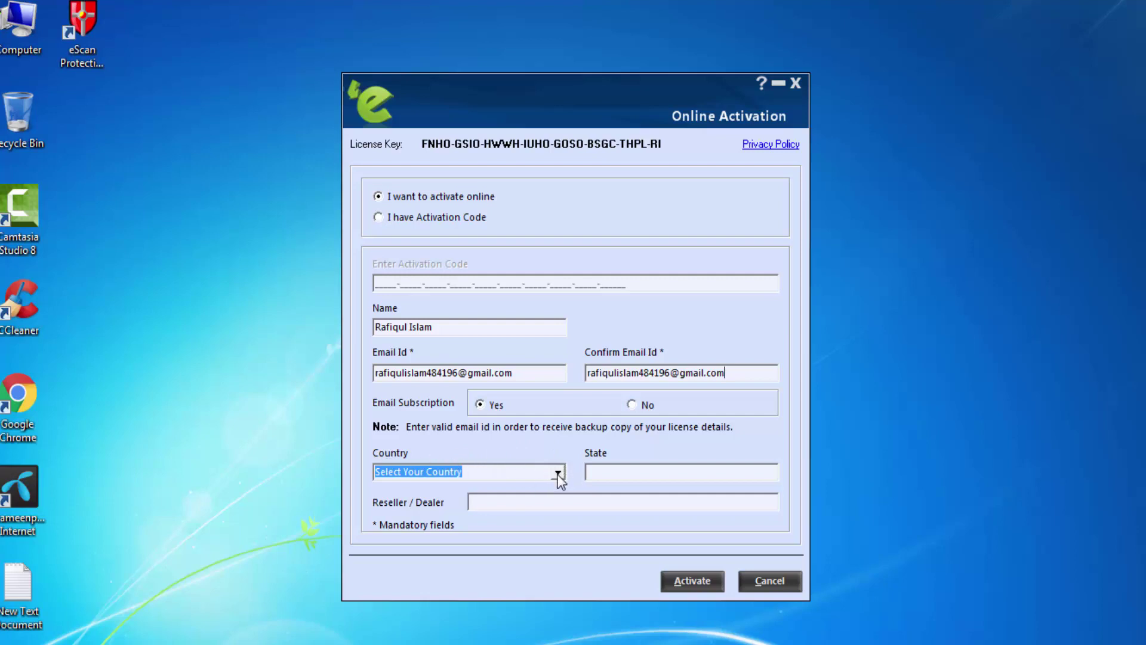
Set country Bangladesh, the state and reseller 'sib', then submit the activation.
type("ban")
left_click(609, 474)
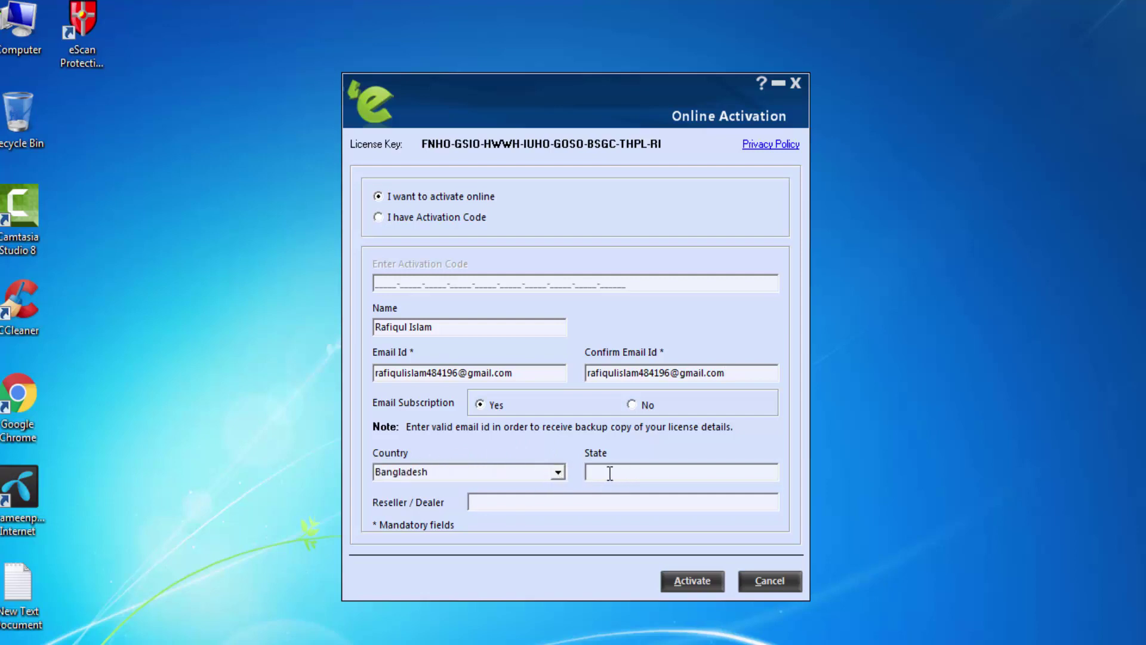
type("Palash")
left_click(500, 504)
type("sib")
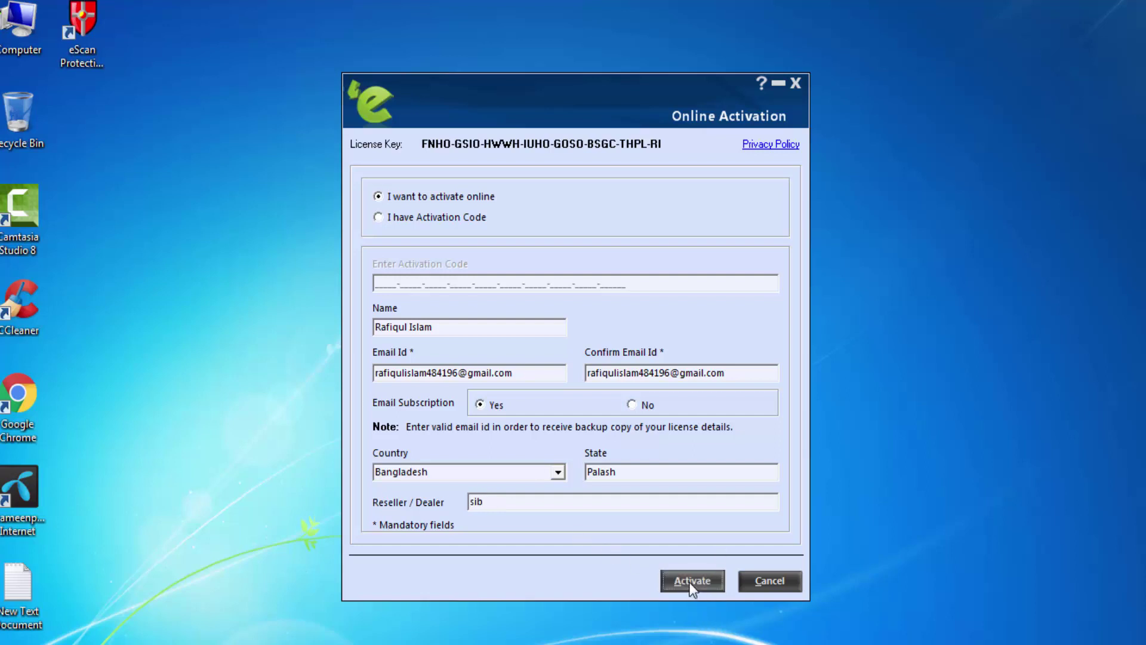
left_click(691, 585)
Close the activation and License Information windows and reopen the eScan main console.
left_click(769, 583)
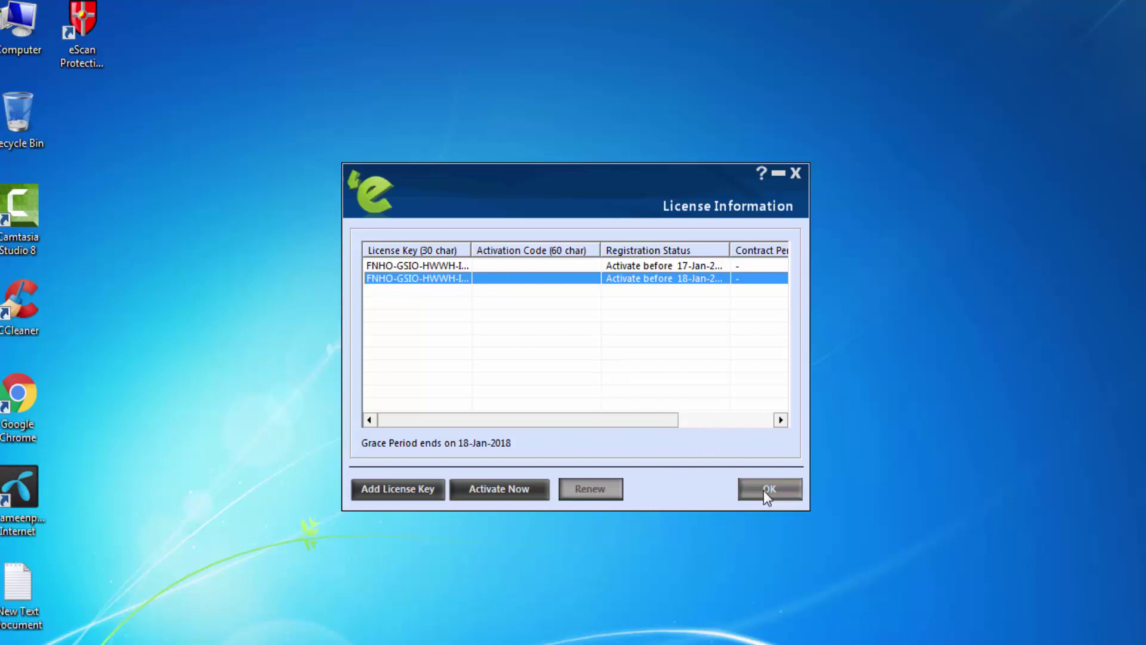
left_click(765, 490)
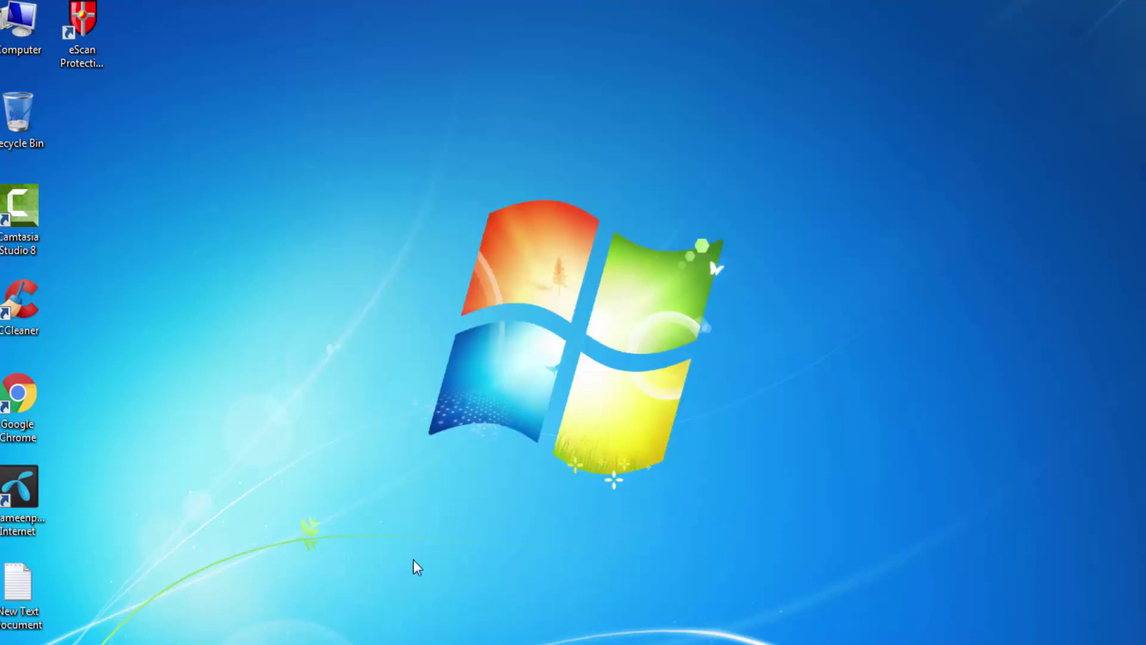
left_click(74, 30)
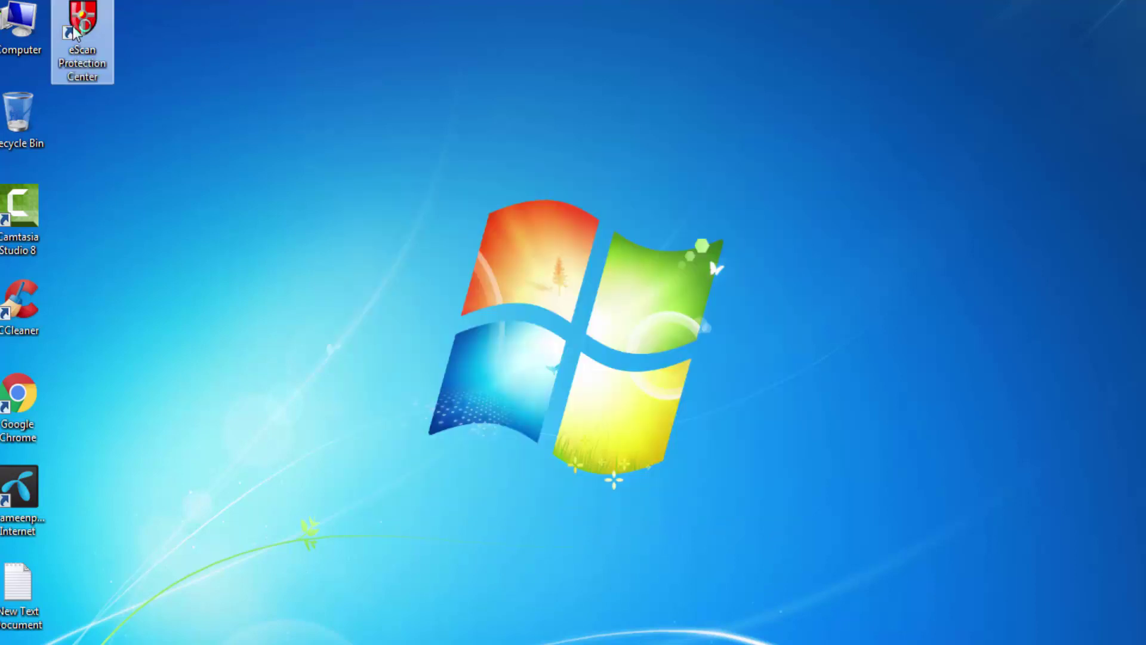
double_click(74, 29)
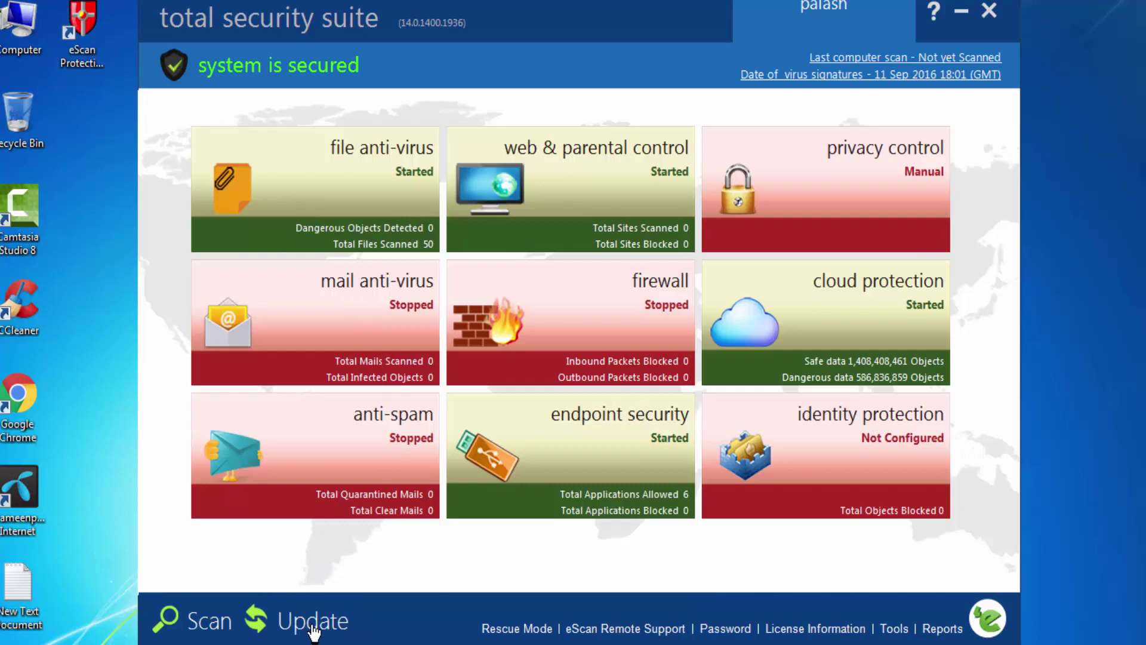
Download the latest virus signature updates (16.6 MB) and close the finished progress window.
left_click(313, 631)
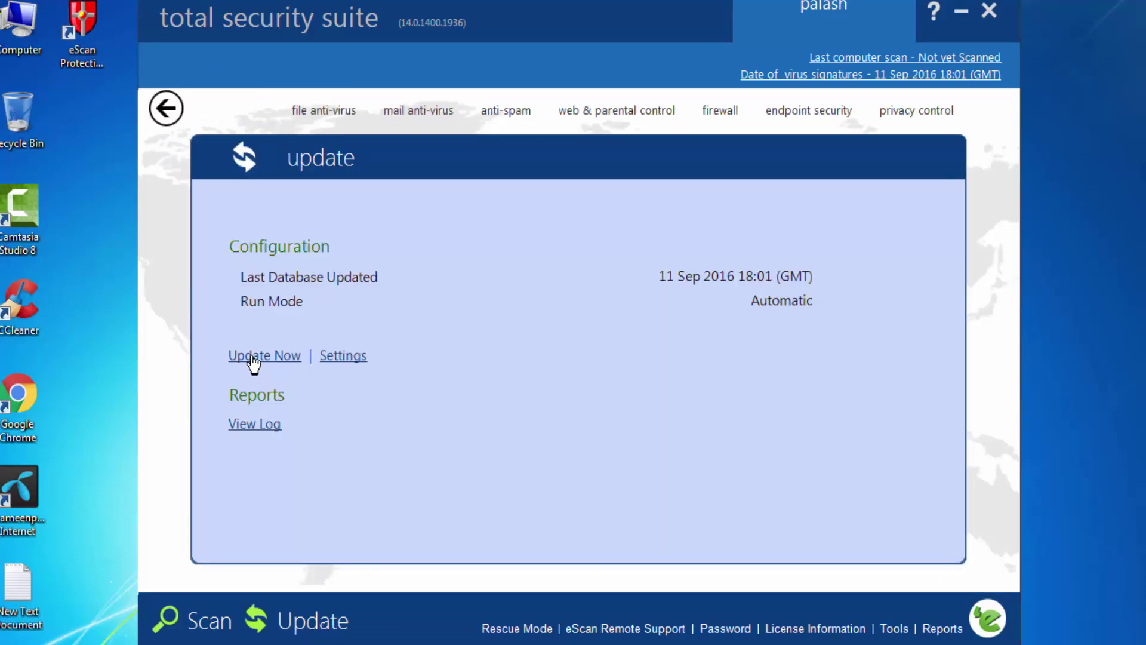
left_click(254, 359)
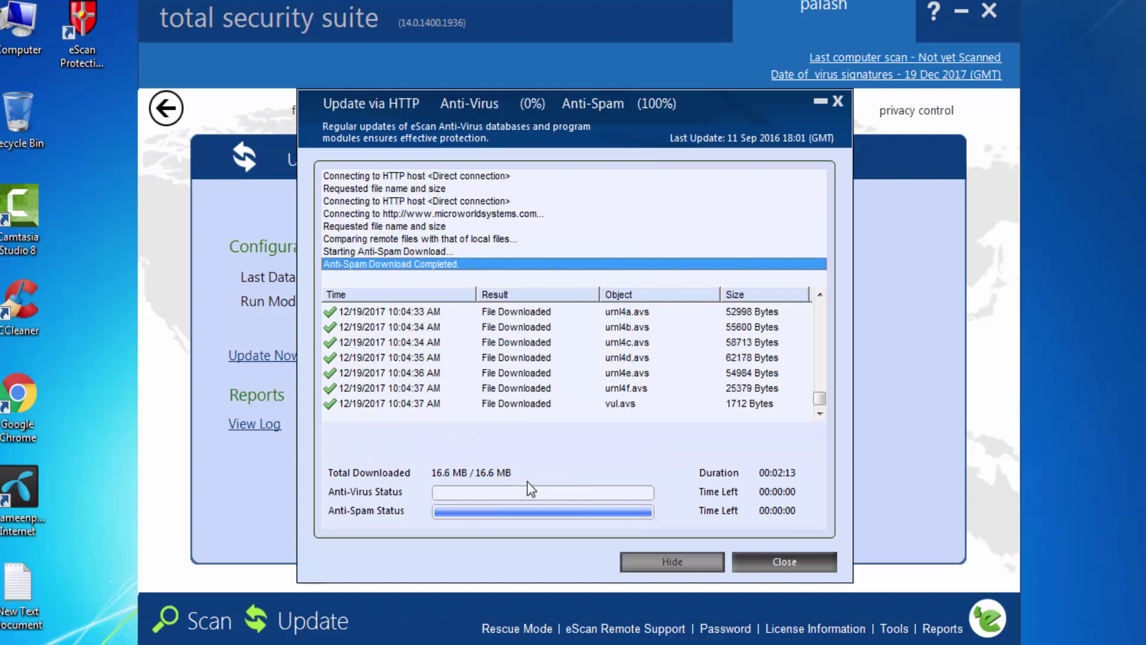
left_click(789, 561)
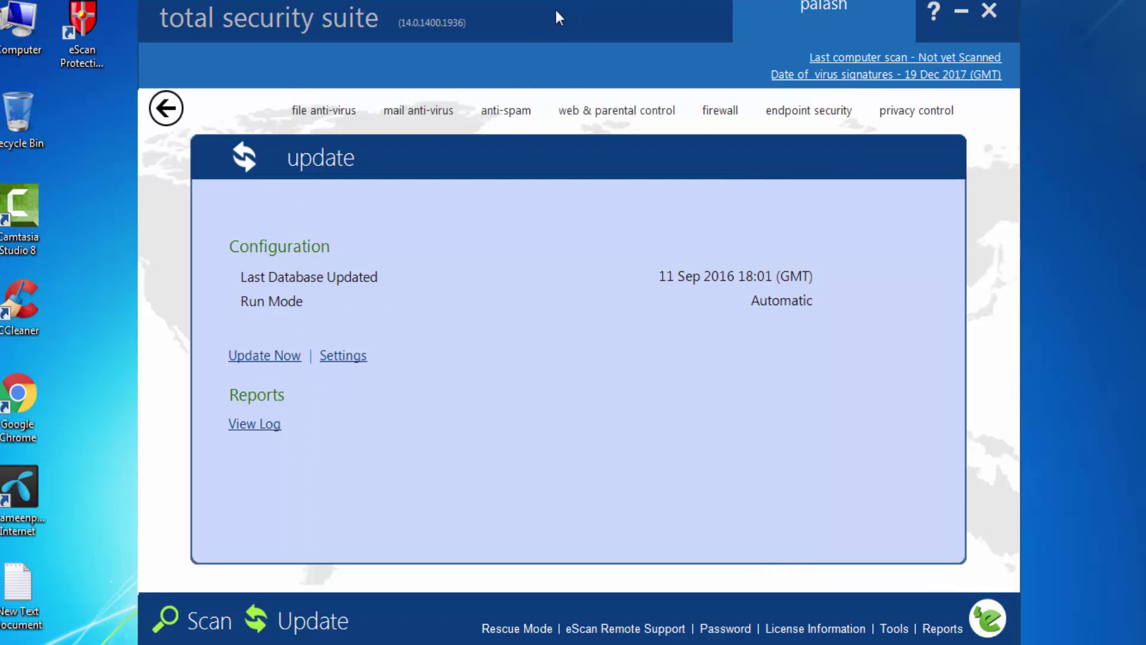
left_click_drag(554, 7, 552, 33)
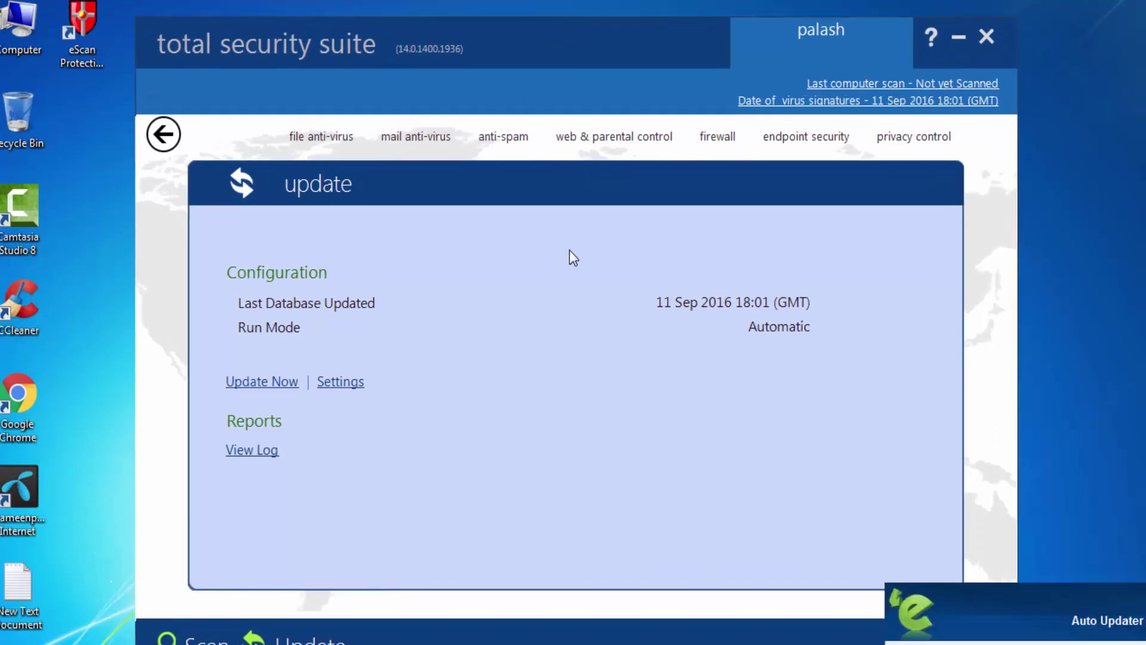